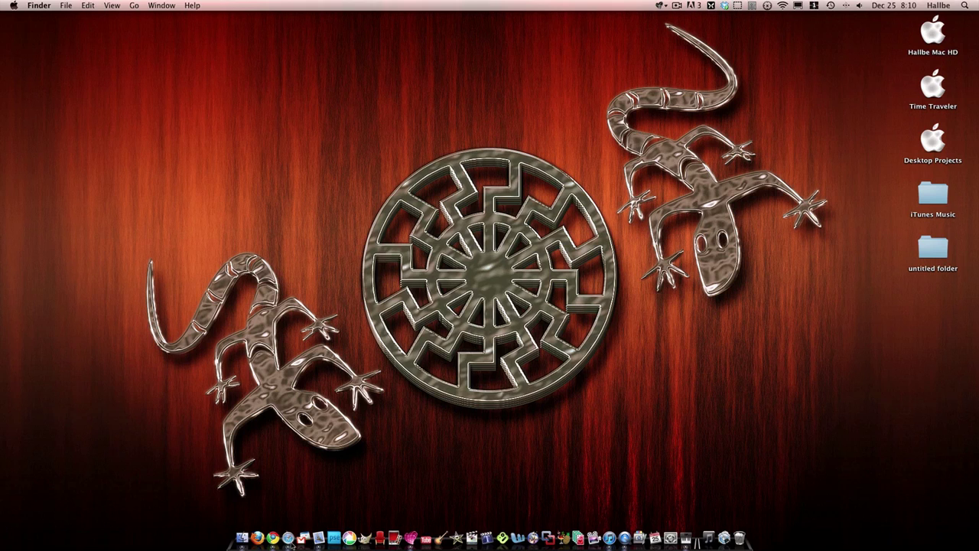
- Launch Safari from the Dock
{"action": "left_click", "coordinate": [287, 538]}
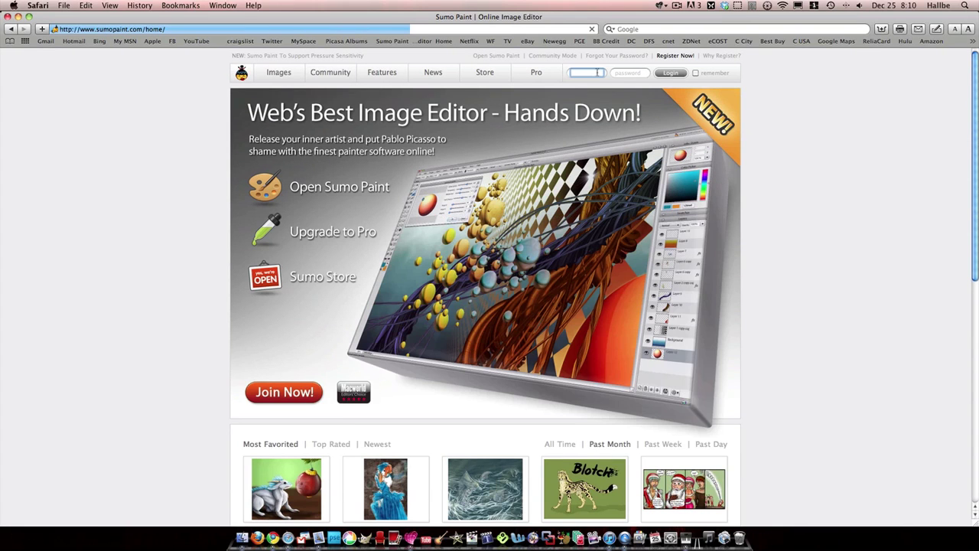
- Log in to the Sumo Paint account with the account username and password
{"action": "type", "text": "hallbe"}
{"action": "key", "text": "Tab"}
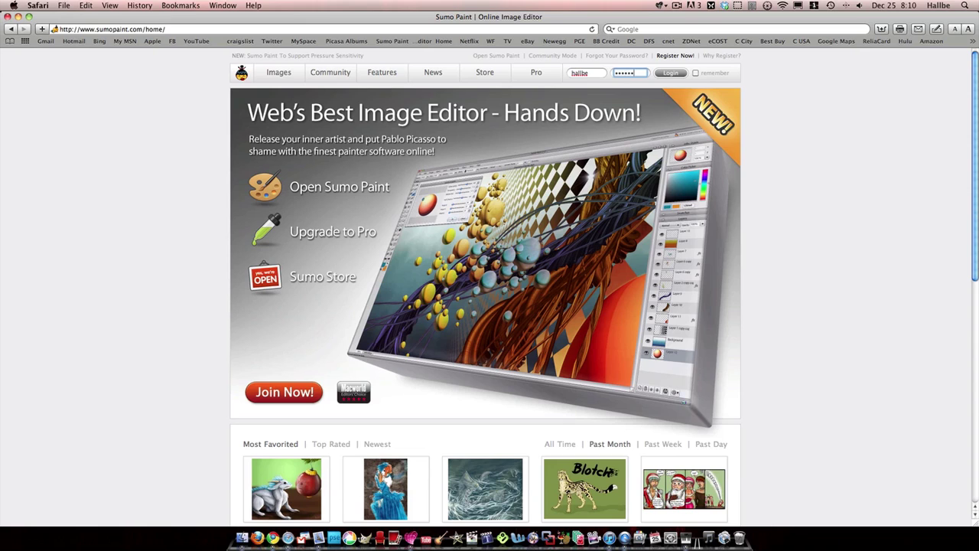
{"action": "type", "text": "••••••••••"}
{"action": "left_click", "coordinate": [677, 73]}
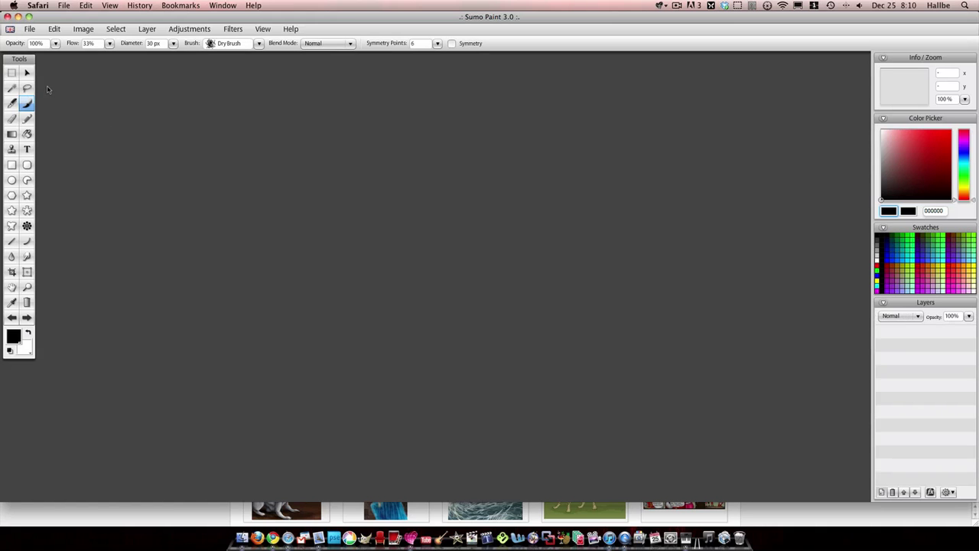
- Add a new layer and set the brush Flow to 100% and Diameter to 256 px
{"action": "left_click", "coordinate": [883, 492]}
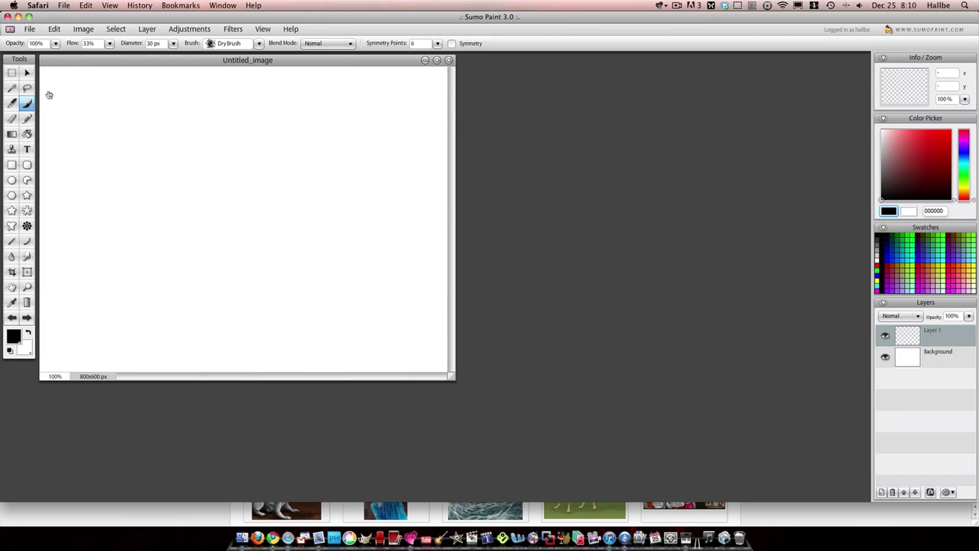
{"action": "left_click", "coordinate": [109, 43]}
{"action": "left_click_drag", "start_coordinate": [91, 55], "coordinate": [187, 54]}
{"action": "left_click", "coordinate": [173, 44]}
- Choose the Wine Glass 1 brush from another brush set and stamp it onto the canvas
{"action": "left_click", "coordinate": [258, 44]}
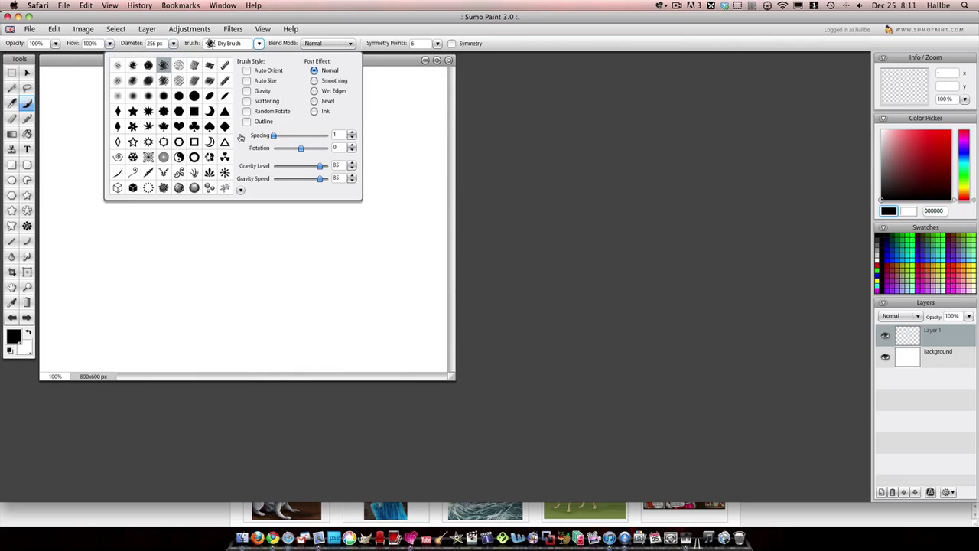
{"action": "left_click", "coordinate": [242, 189]}
{"action": "left_click", "coordinate": [241, 235]}
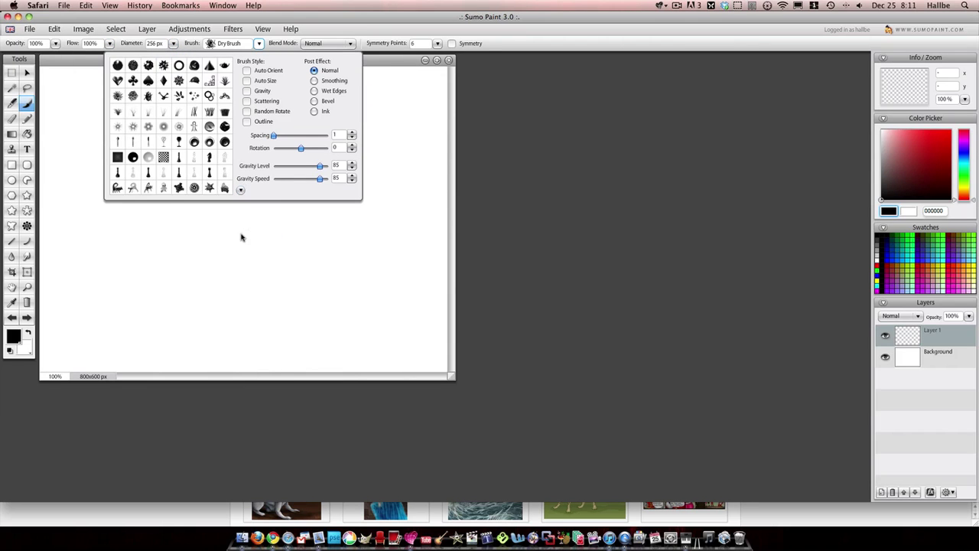
{"action": "left_click", "coordinate": [165, 141]}
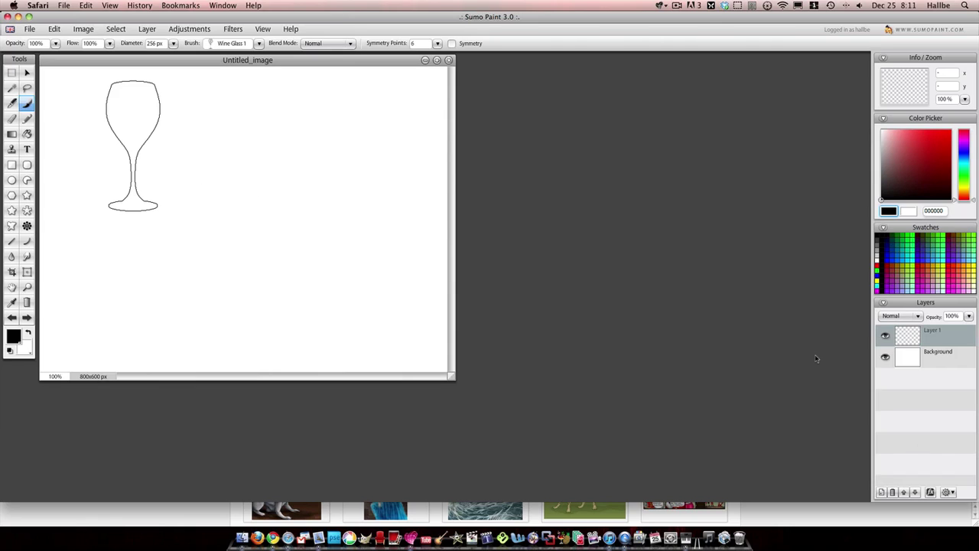
{"action": "left_click", "coordinate": [229, 164]}
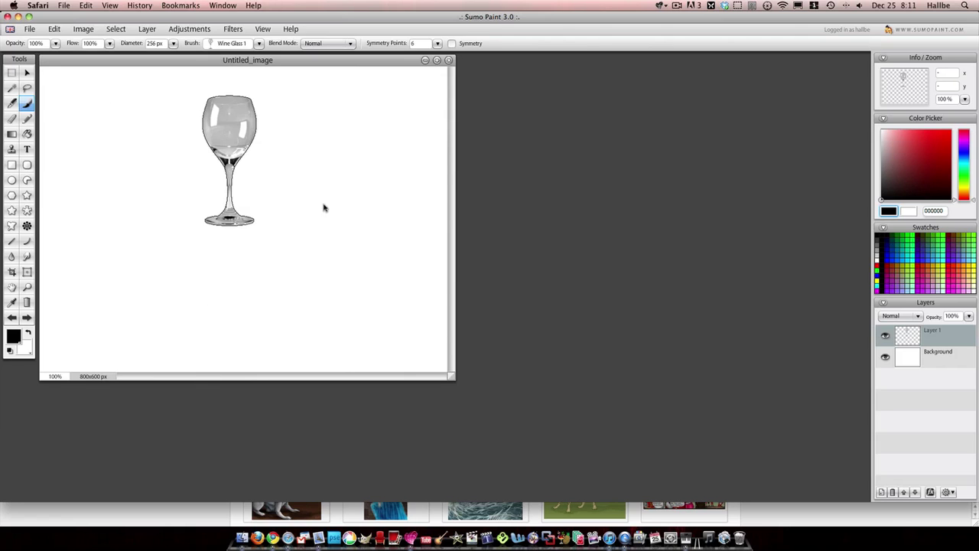
- Free Transform the wine glass to enlarge it and nudge it right and down
{"action": "left_click", "coordinate": [27, 73]}
{"action": "right_click", "coordinate": [230, 125]}
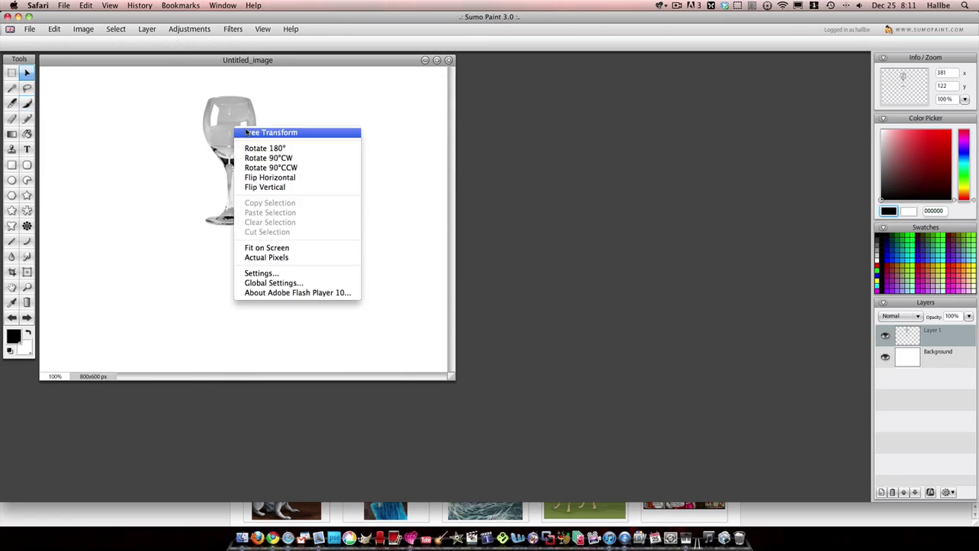
{"action": "left_click", "coordinate": [252, 132]}
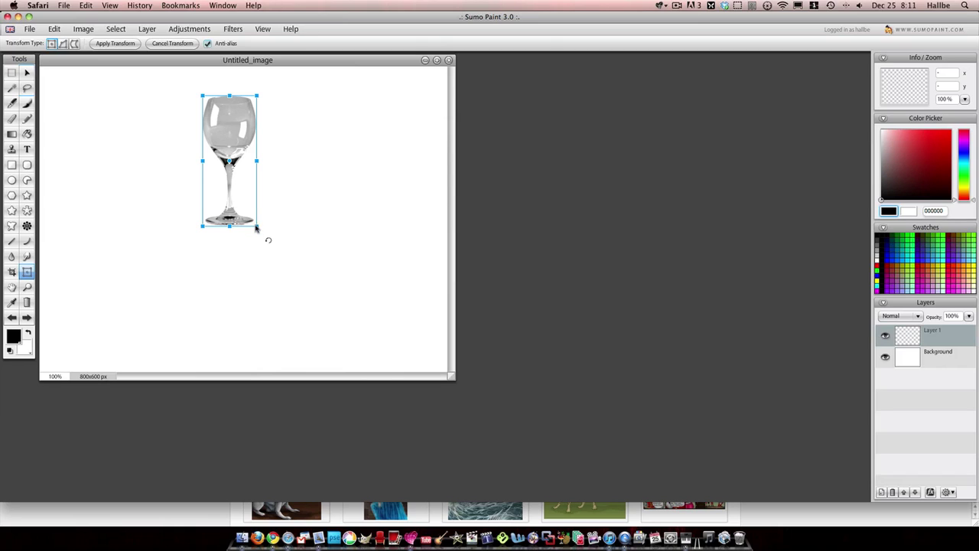
{"action": "left_click_drag", "start_coordinate": [257, 226], "coordinate": [271, 250]}
{"action": "left_click_drag", "start_coordinate": [246, 187], "coordinate": [257, 195]}
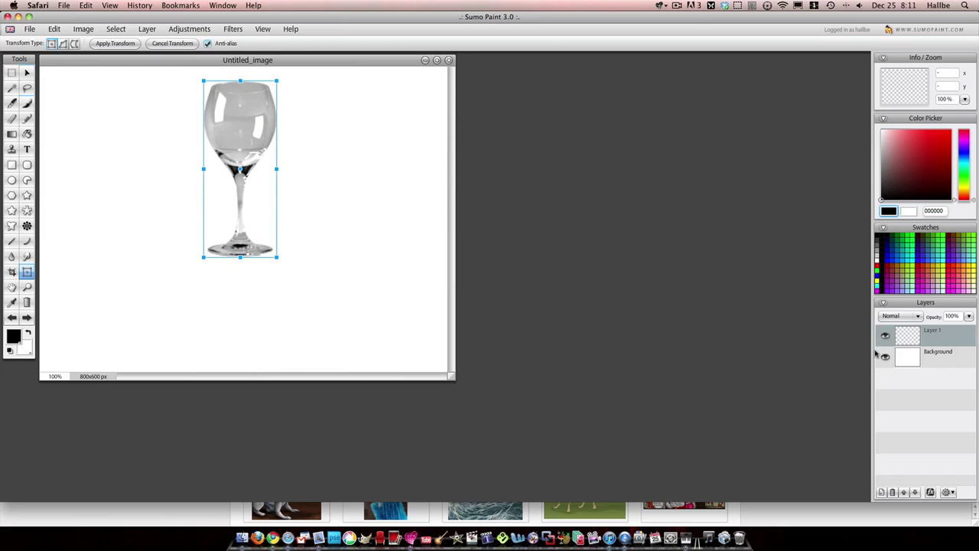
- Duplicate the glass layer, then flip Layer 1 vertically
{"action": "right_click", "coordinate": [910, 337]}
{"action": "left_click", "coordinate": [904, 337]}
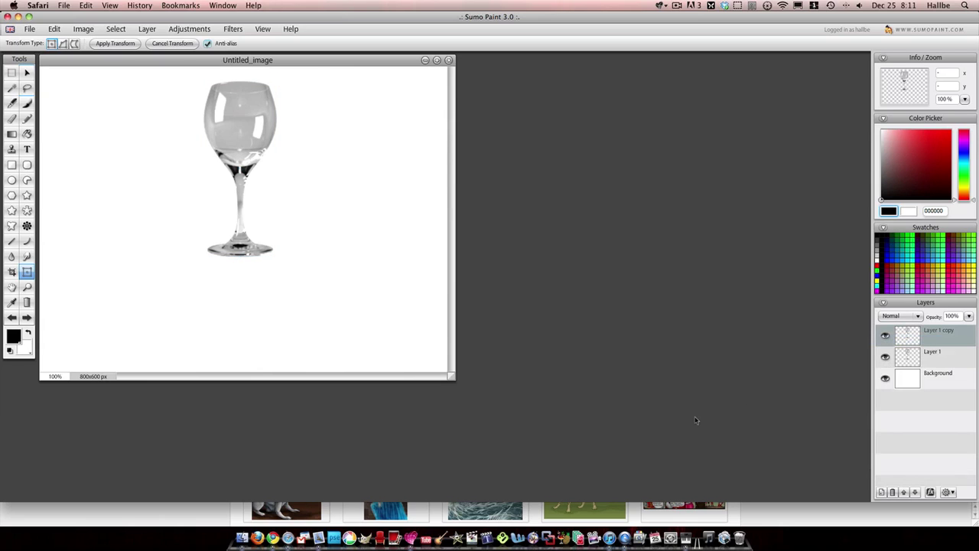
{"action": "left_click", "coordinate": [907, 363]}
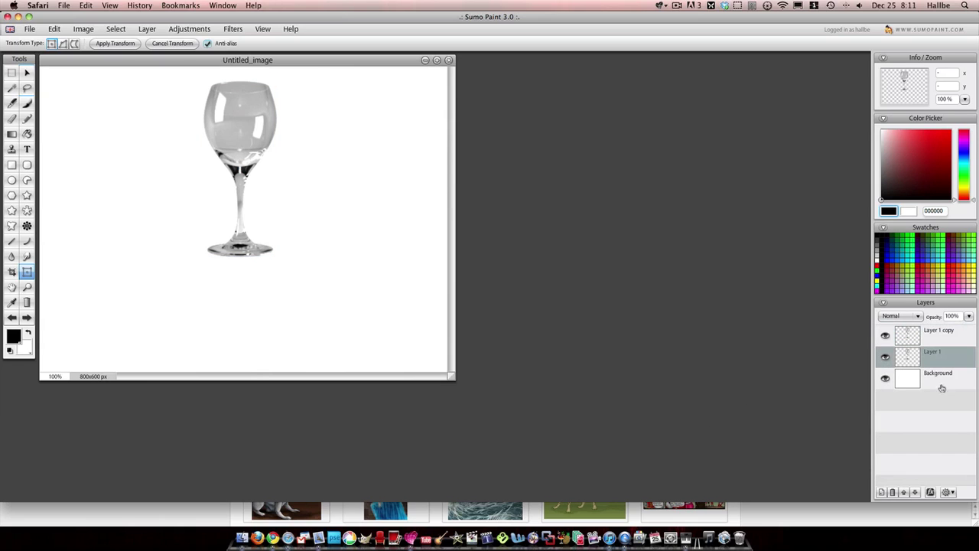
{"action": "left_click", "coordinate": [949, 493]}
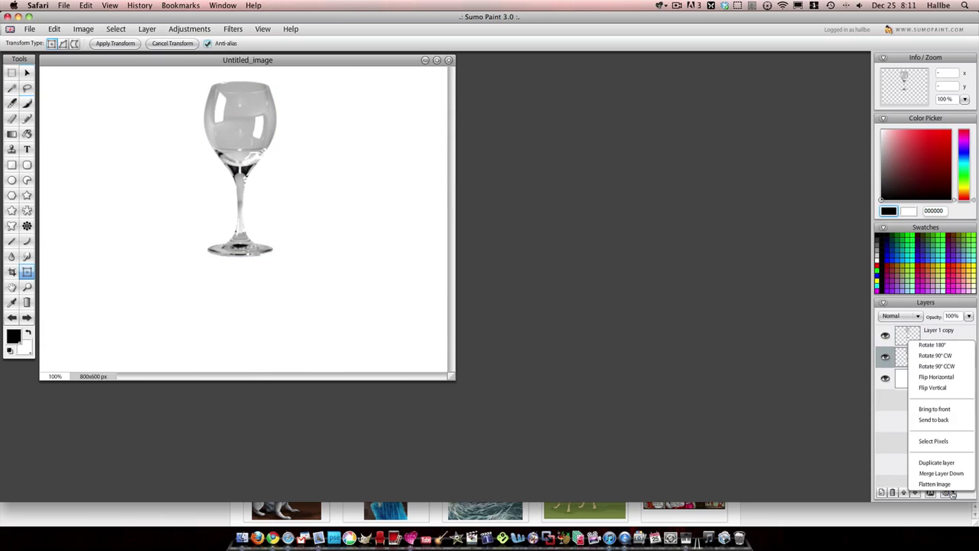
{"action": "left_click", "coordinate": [940, 387]}
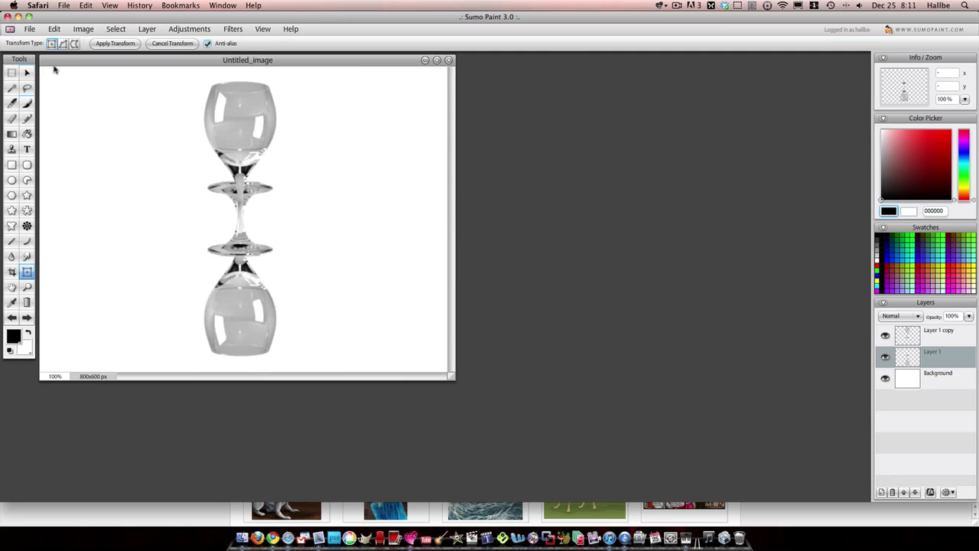
- Move the flipped glass down beneath the upright one and set Layer 1 opacity to 42%
{"action": "left_click", "coordinate": [25, 75]}
{"action": "left_click_drag", "start_coordinate": [254, 305], "coordinate": [252, 364]}
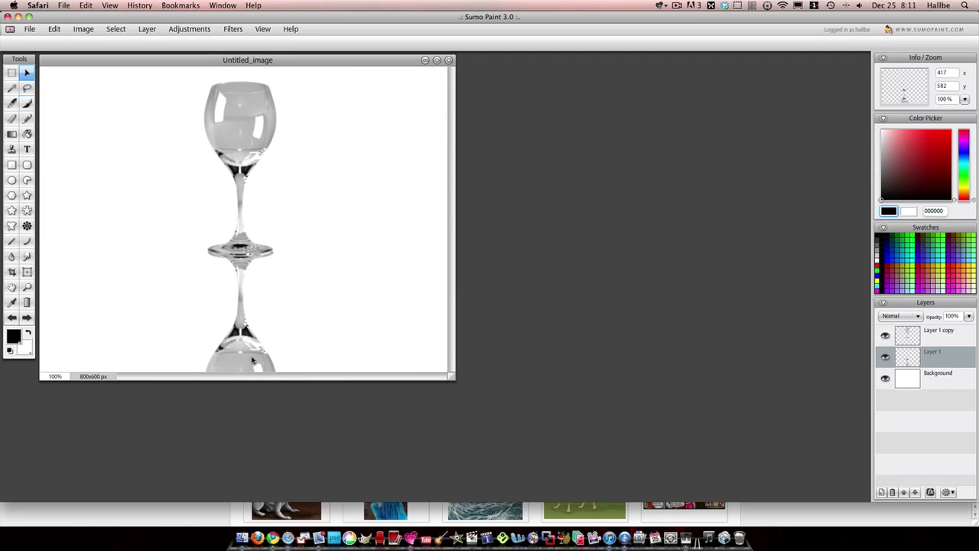
{"action": "left_click", "coordinate": [968, 316]}
{"action": "left_click", "coordinate": [946, 328]}
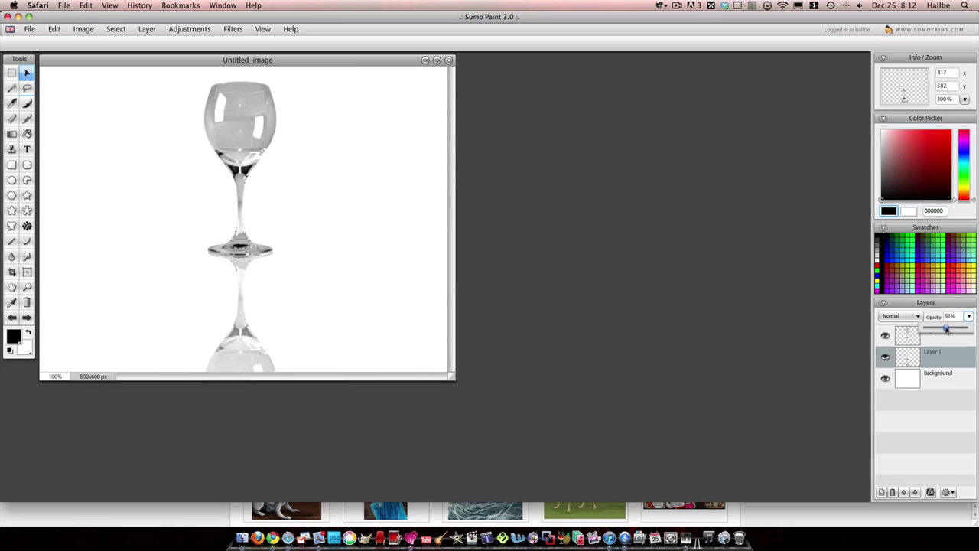
{"action": "left_click_drag", "start_coordinate": [946, 328], "coordinate": [941, 328]}
- Select the reflection layer's pixels and pick the white-to-transparent gradient preset
{"action": "right_click", "coordinate": [908, 358]}
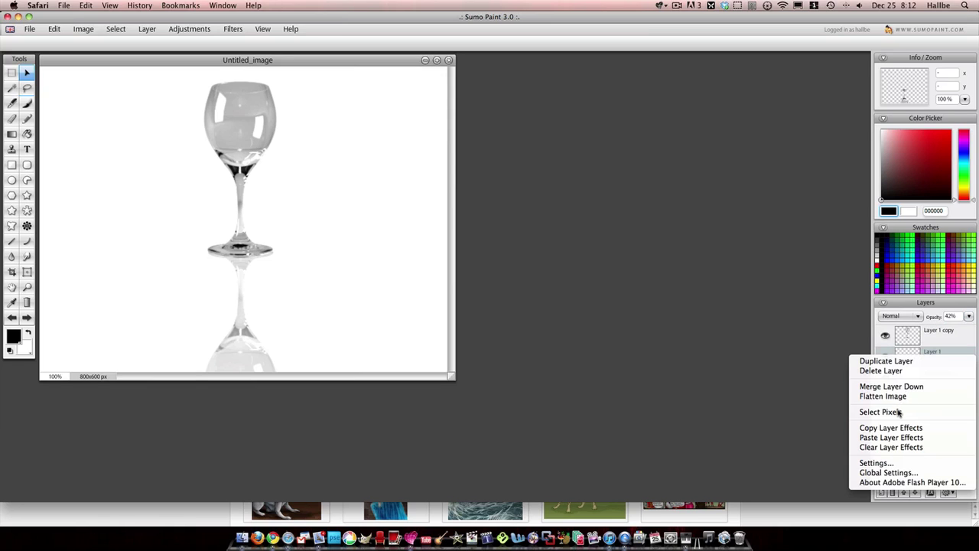
{"action": "left_click", "coordinate": [898, 413]}
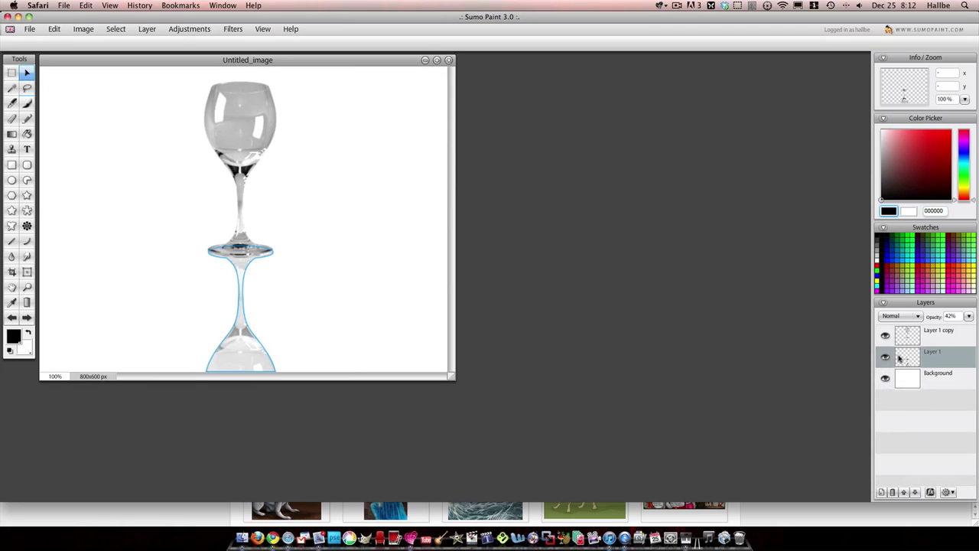
{"action": "left_click", "coordinate": [10, 136]}
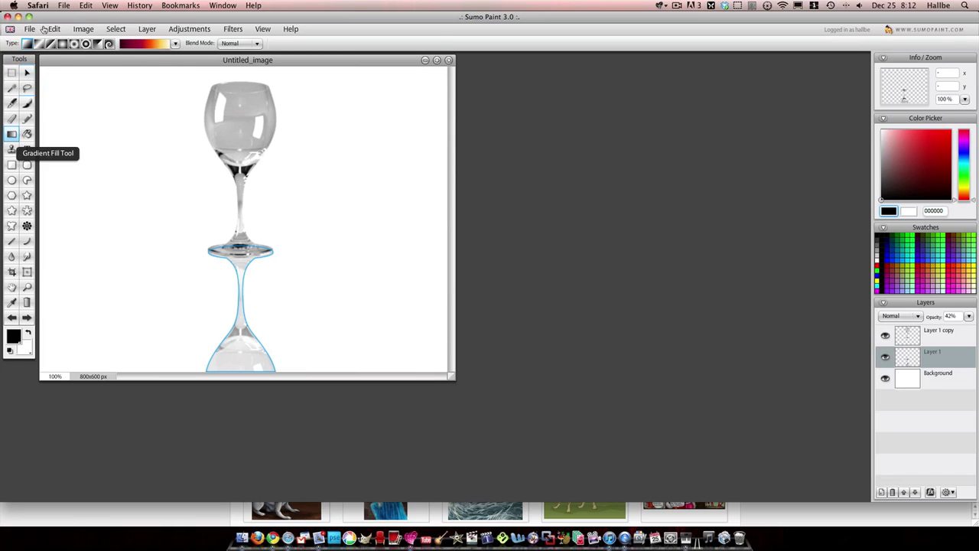
{"action": "left_click", "coordinate": [175, 43]}
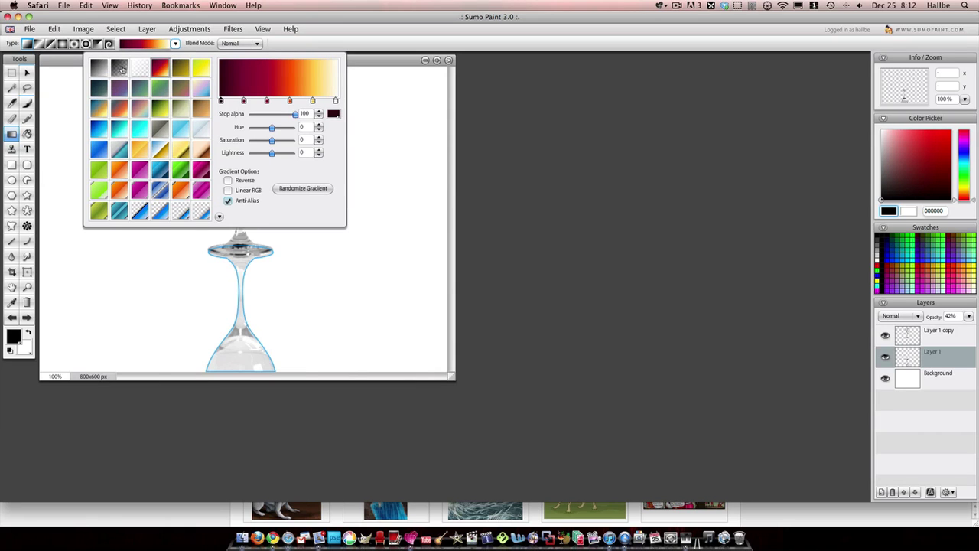
{"action": "left_click", "coordinate": [138, 67]}
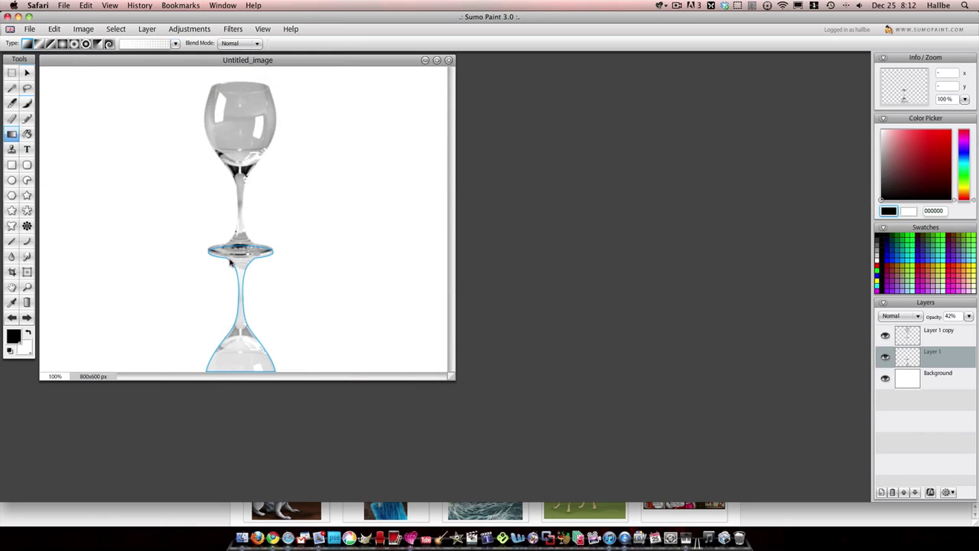
- Drag the gradient up over the reflection so it fades toward the bottom, then deselect
{"action": "left_click_drag", "start_coordinate": [240, 246], "coordinate": [242, 248]}
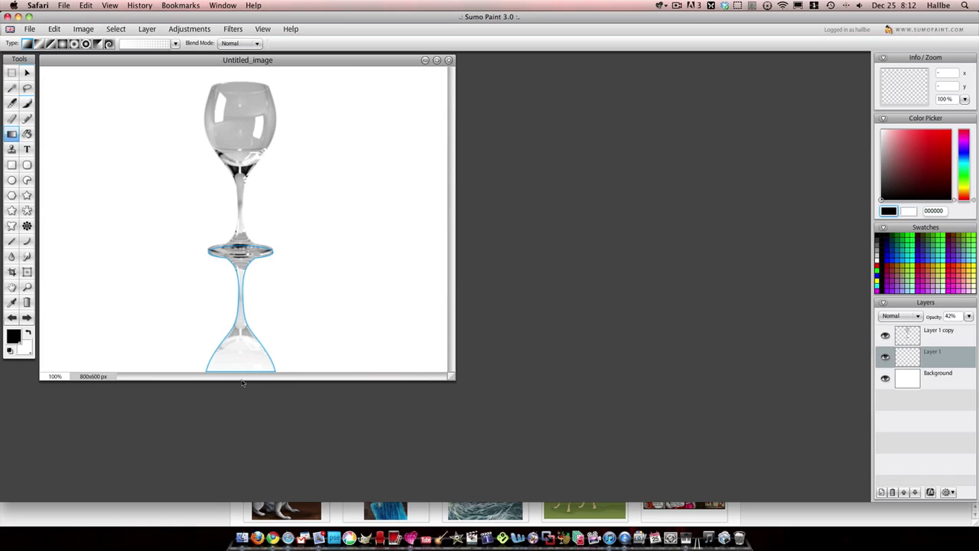
{"action": "left_click_drag", "start_coordinate": [243, 360], "coordinate": [240, 262]}
{"action": "left_click", "coordinate": [116, 28]}
{"action": "left_click", "coordinate": [122, 57]}
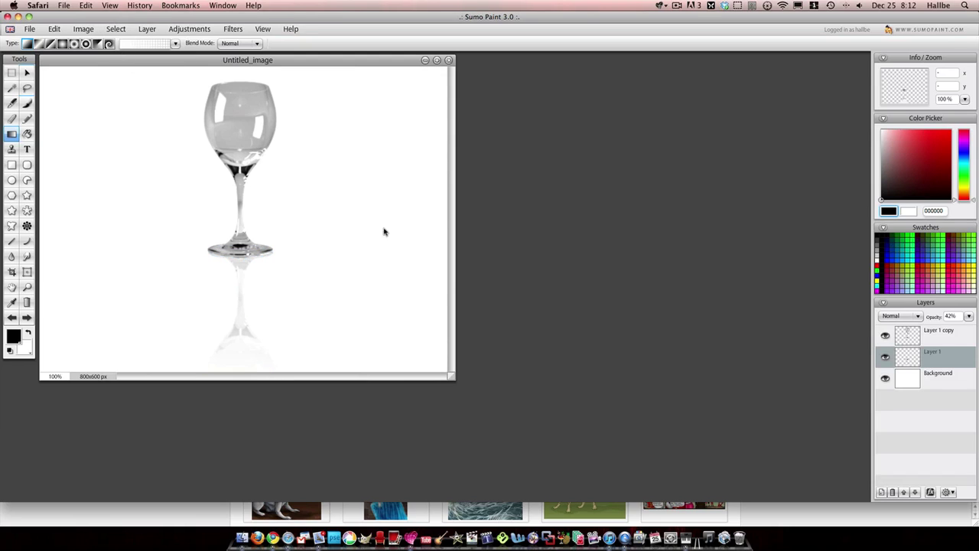
- Delete Layer 1 with the old reflection and fill the Background black
{"action": "right_click", "coordinate": [909, 360]}
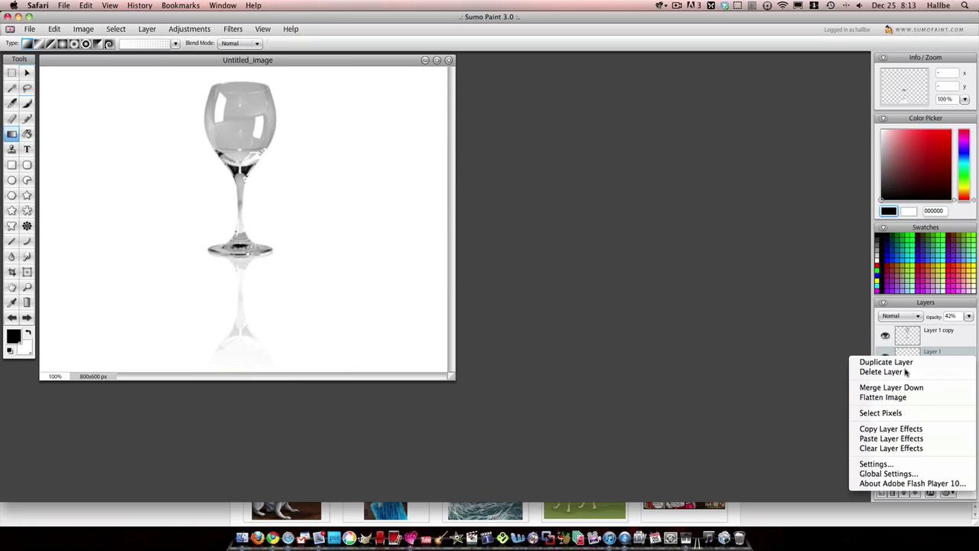
{"action": "left_click", "coordinate": [907, 372]}
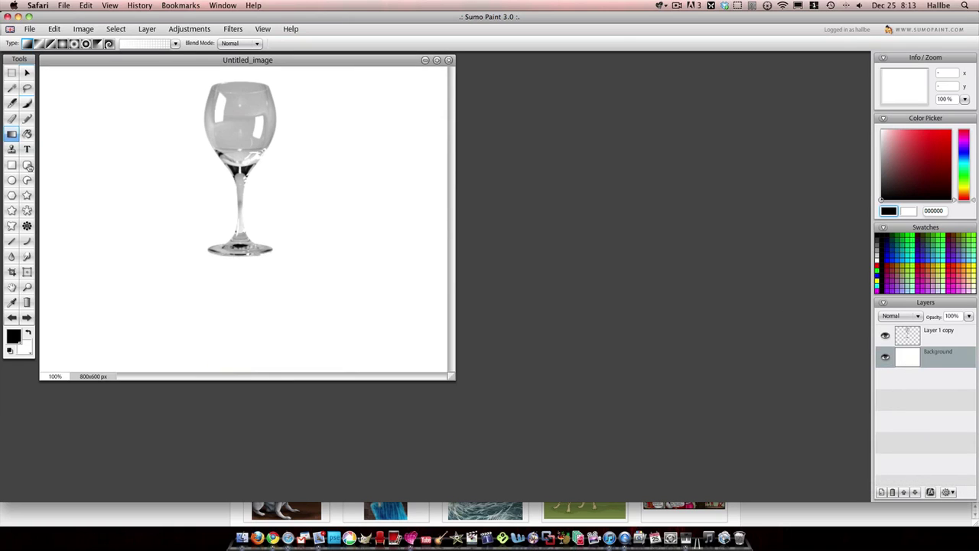
{"action": "left_click", "coordinate": [27, 134]}
{"action": "left_click", "coordinate": [429, 249]}
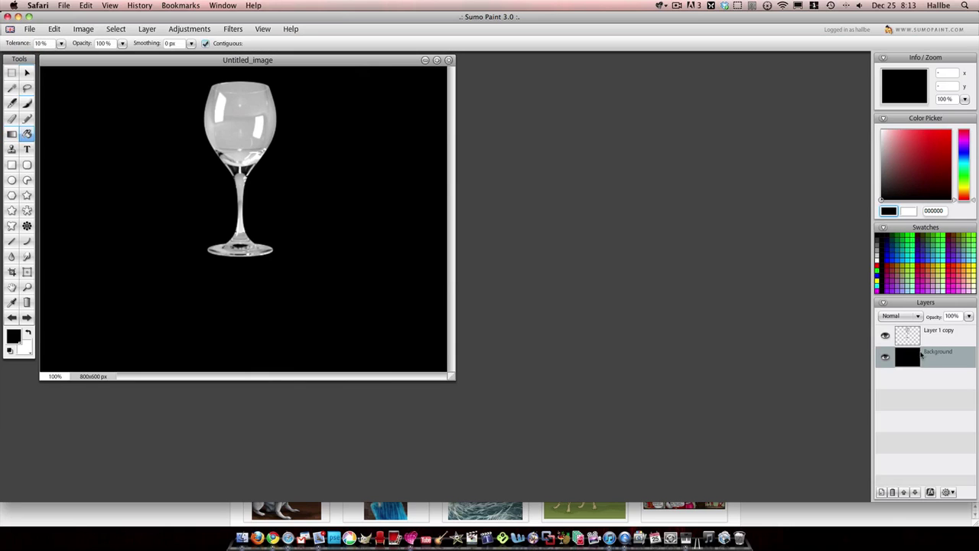
- Duplicate Layer 1 copy and flip the new copy vertically
{"action": "right_click", "coordinate": [909, 345]}
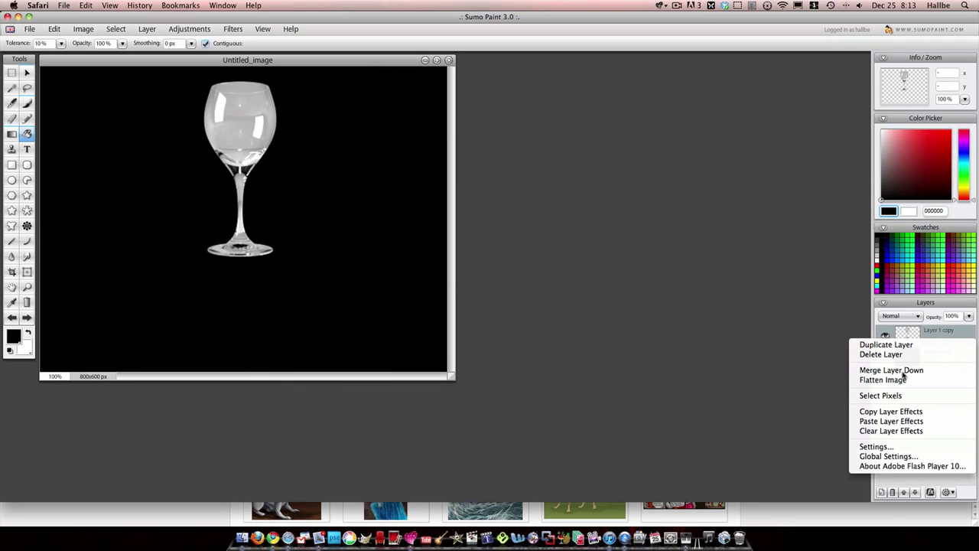
{"action": "left_click", "coordinate": [899, 346]}
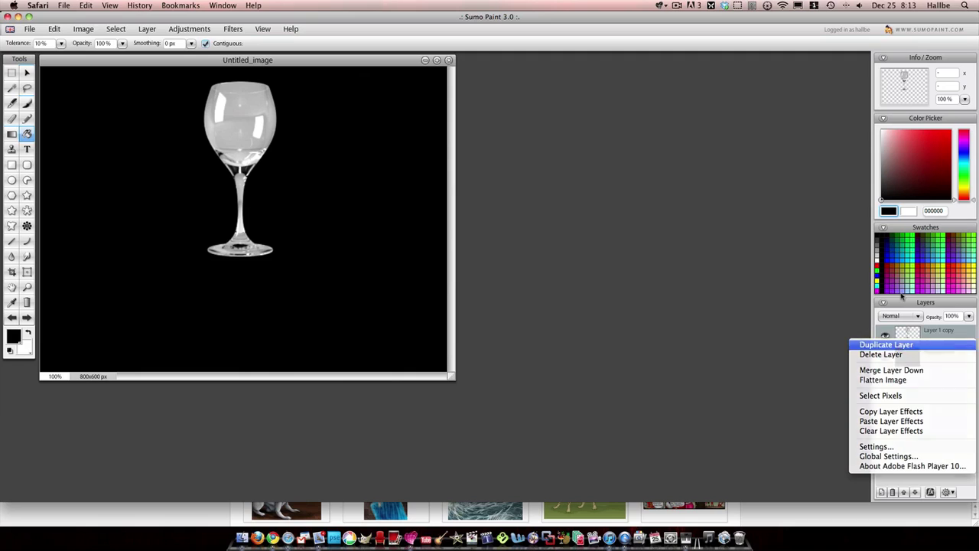
{"action": "left_click", "coordinate": [946, 492]}
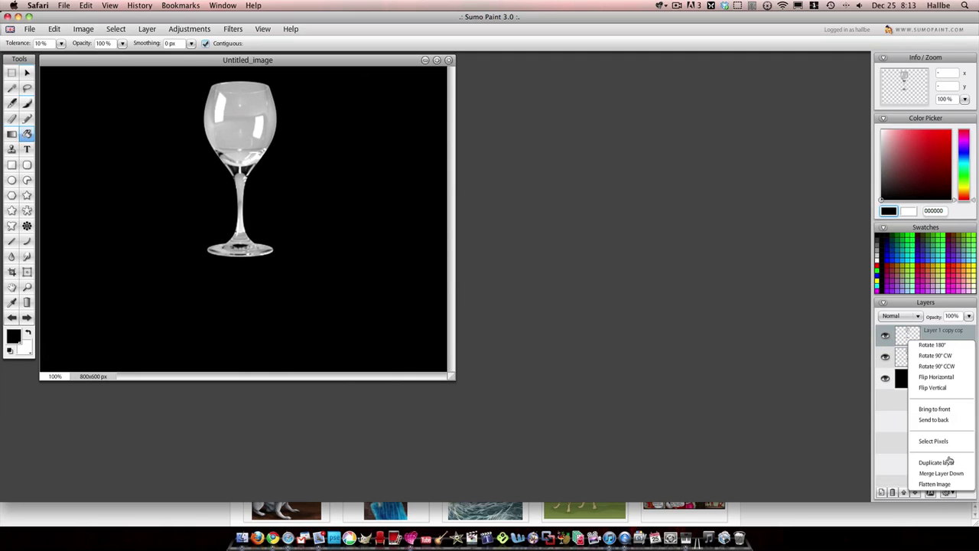
{"action": "left_click", "coordinate": [935, 387]}
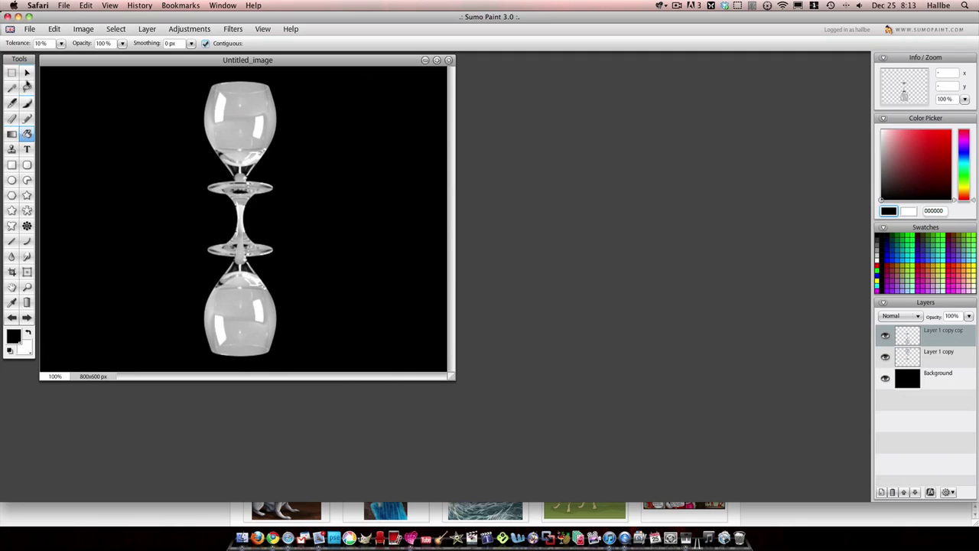
- Move the flipped glass down so the bases meet, and select its pixels
{"action": "left_click", "coordinate": [26, 72]}
{"action": "left_click_drag", "start_coordinate": [241, 280], "coordinate": [244, 328]}
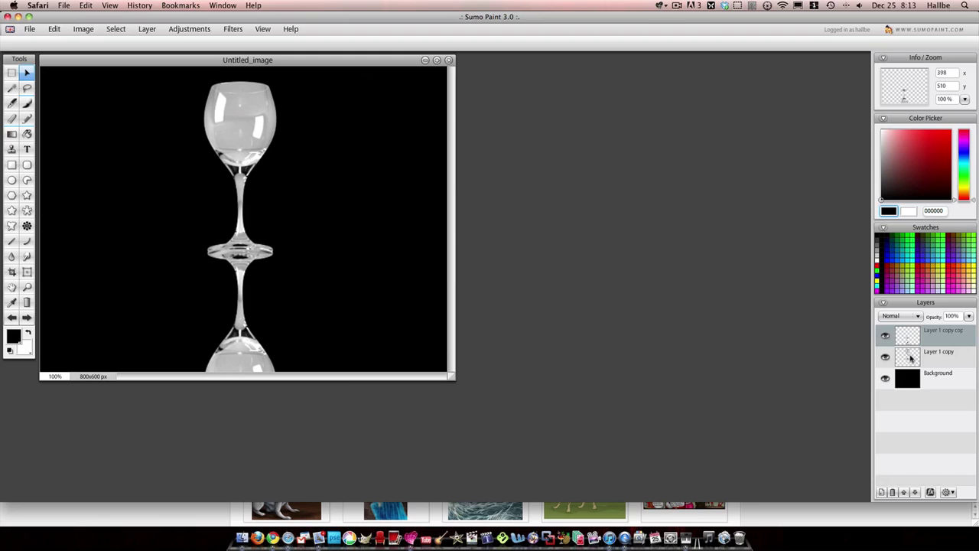
{"action": "right_click", "coordinate": [915, 344]}
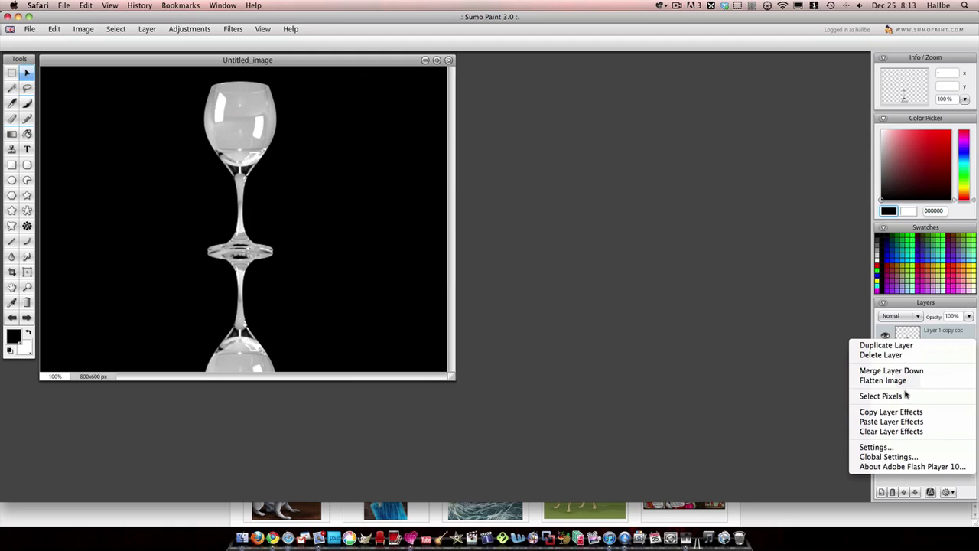
{"action": "left_click", "coordinate": [906, 395]}
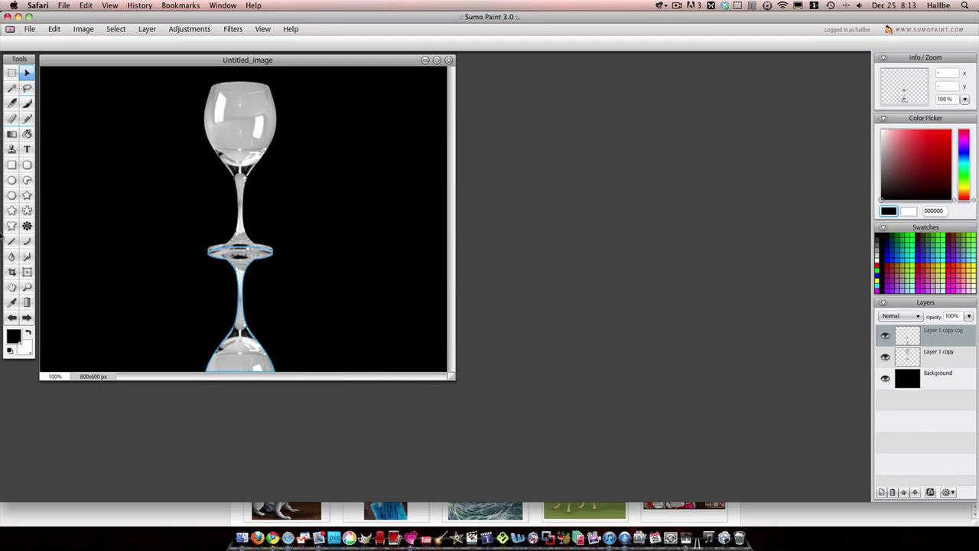
- Apply a black-to-white gradient over the reflection so it darkens toward the bottom
{"action": "left_click", "coordinate": [11, 134]}
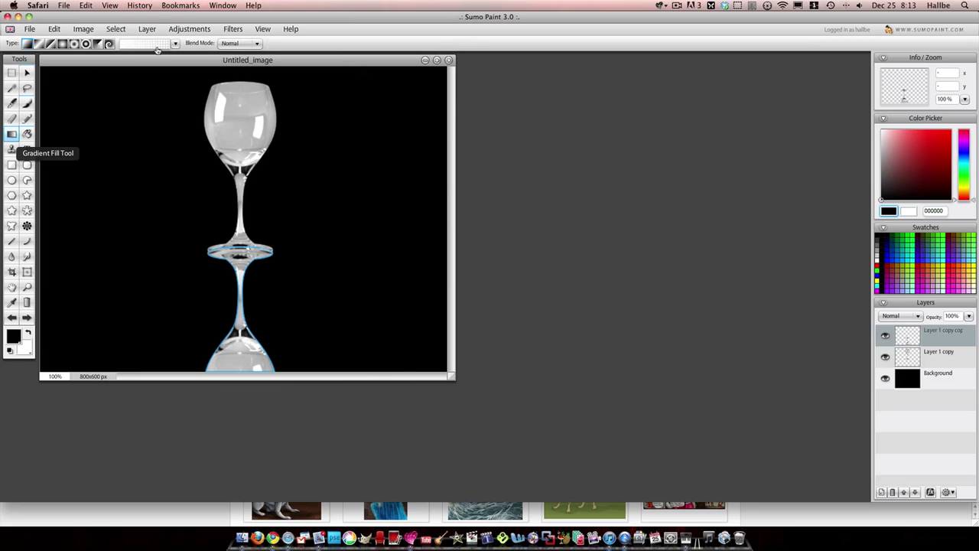
{"action": "left_click", "coordinate": [175, 43]}
{"action": "left_click", "coordinate": [115, 74]}
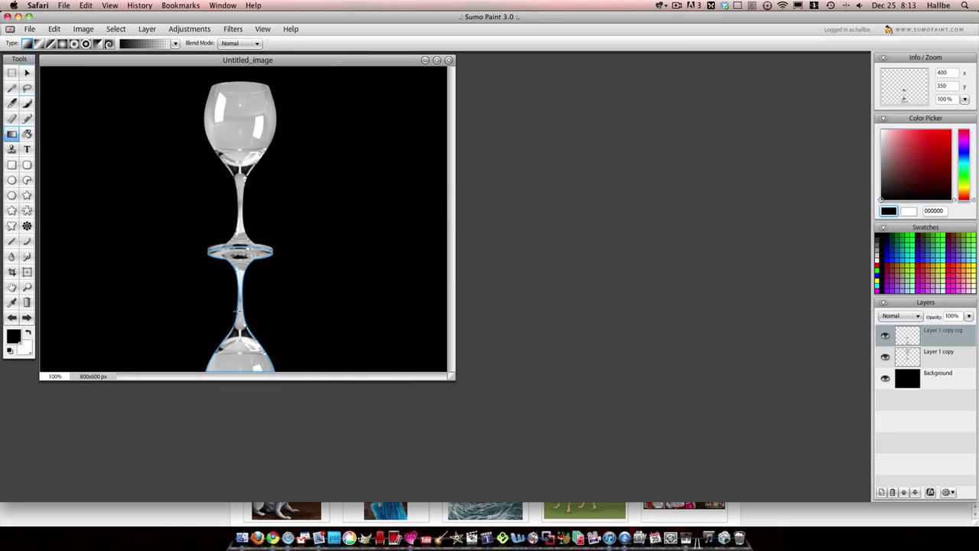
{"action": "left_click_drag", "start_coordinate": [237, 371], "coordinate": [237, 371]}
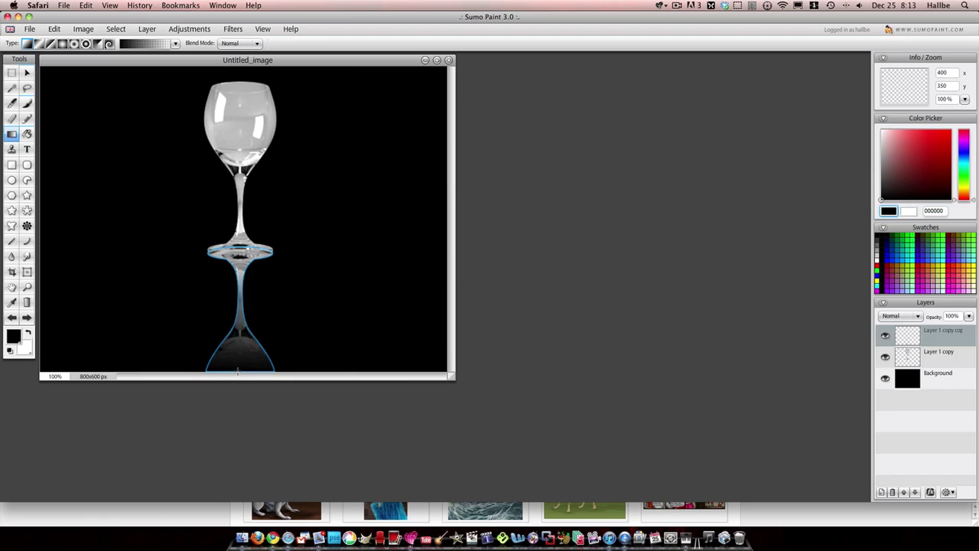
- Deselect, expand the Layers panel, and lower the reflection layer's opacity to 50%
{"action": "left_click", "coordinate": [116, 28]}
{"action": "left_click", "coordinate": [128, 60]}
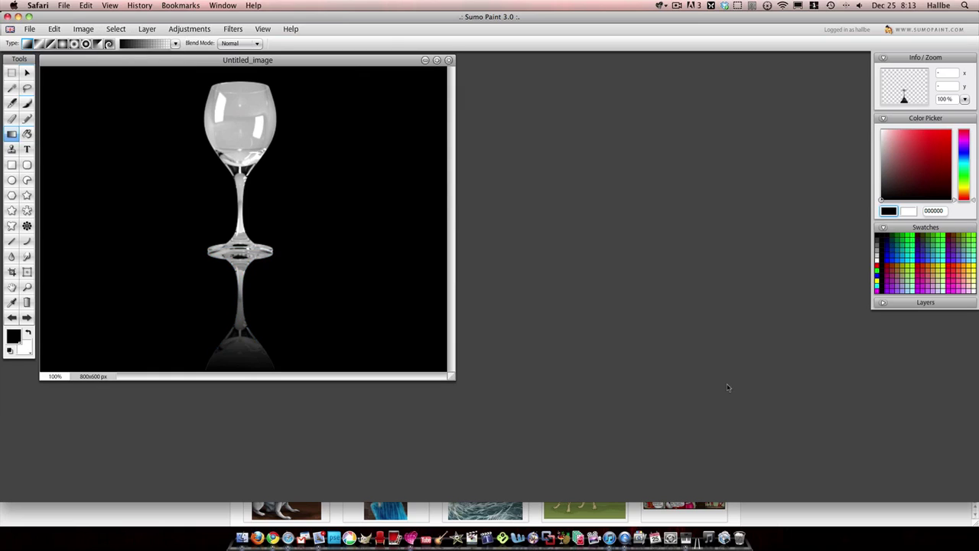
{"action": "left_click", "coordinate": [883, 303]}
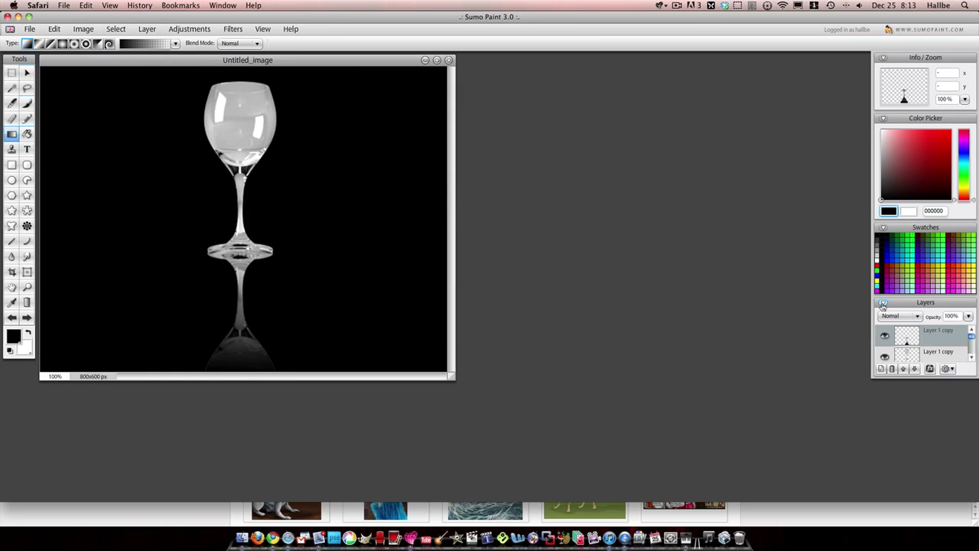
{"action": "left_click", "coordinate": [968, 316]}
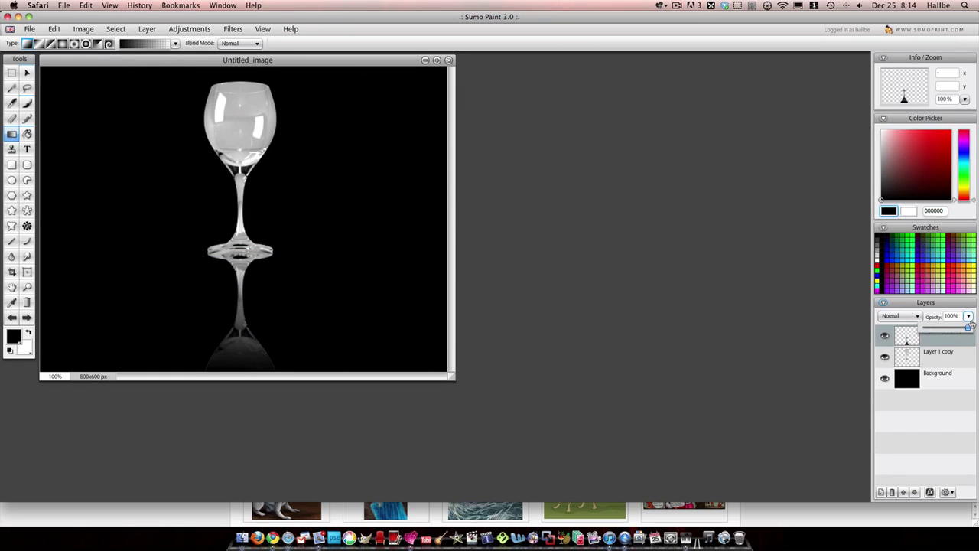
{"action": "left_click_drag", "start_coordinate": [970, 328], "coordinate": [915, 375]}
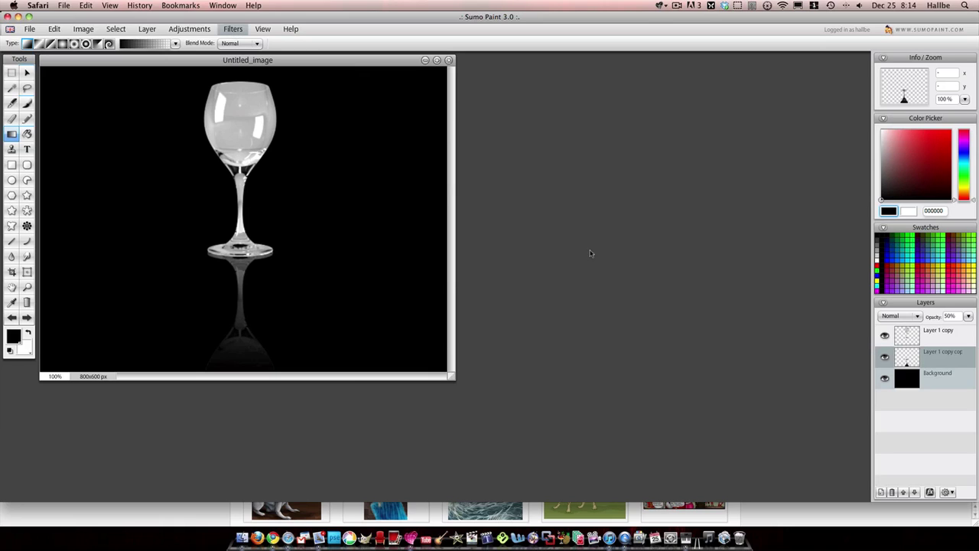
- Apply a Gaussian Blur with width and height 10 at low quality to the reflection
{"action": "left_click", "coordinate": [235, 30]}
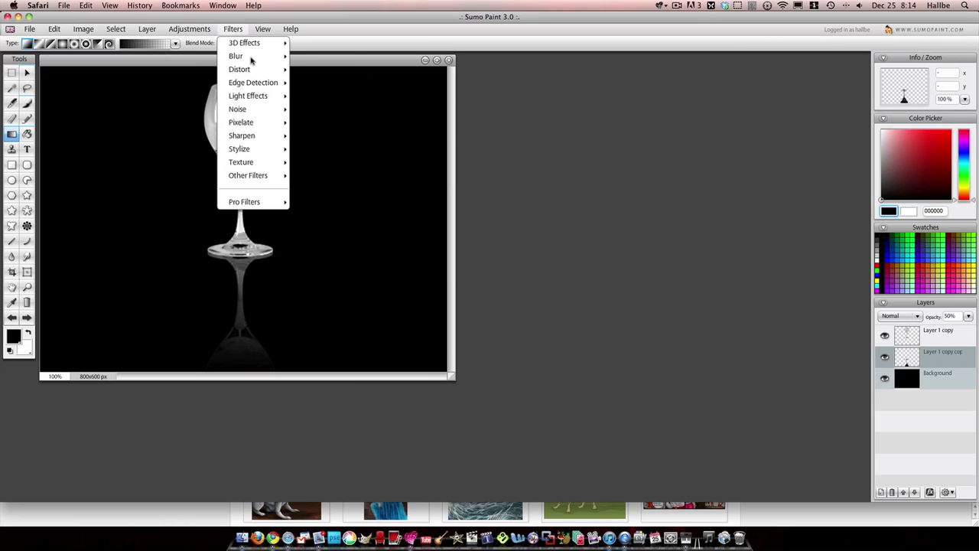
{"action": "mouse_move", "coordinate": [271, 55]}
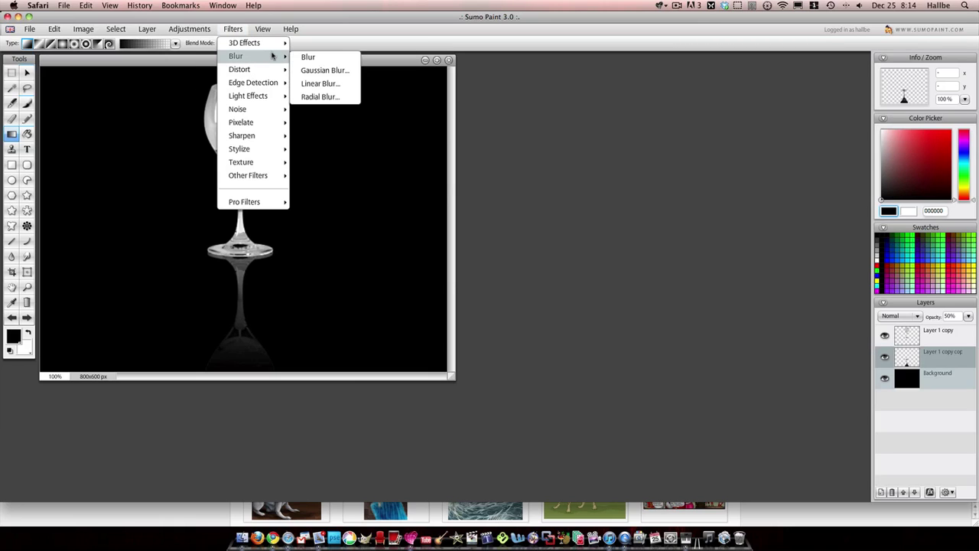
{"action": "left_click", "coordinate": [344, 72]}
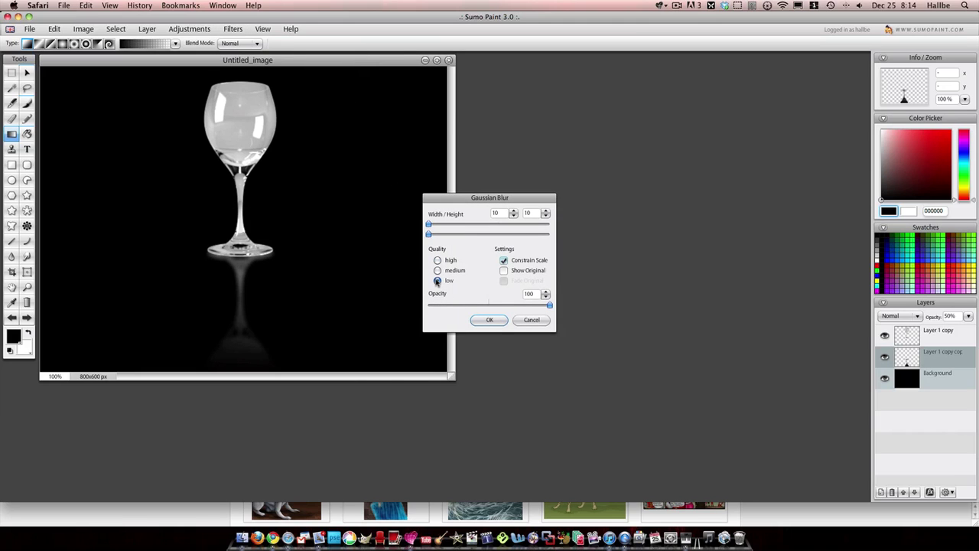
{"action": "left_click", "coordinate": [489, 320]}
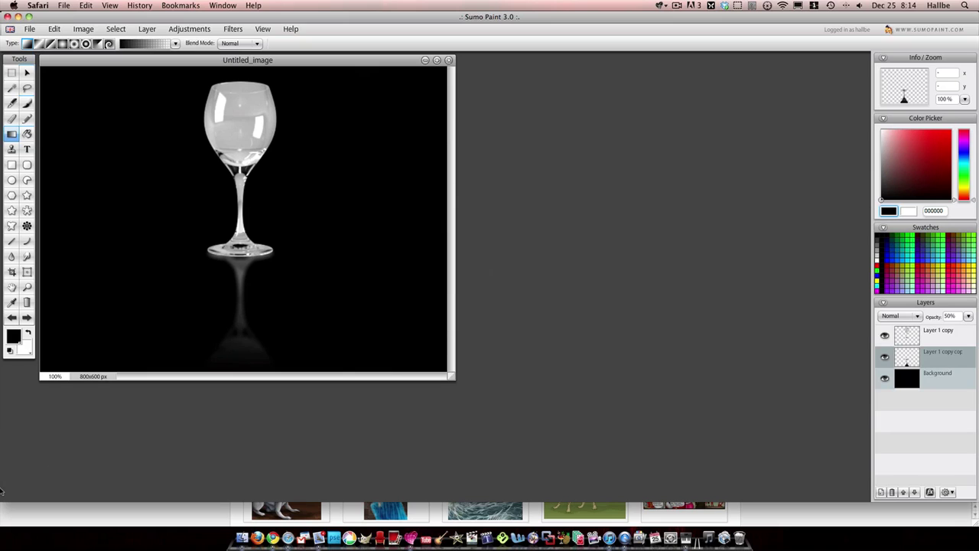